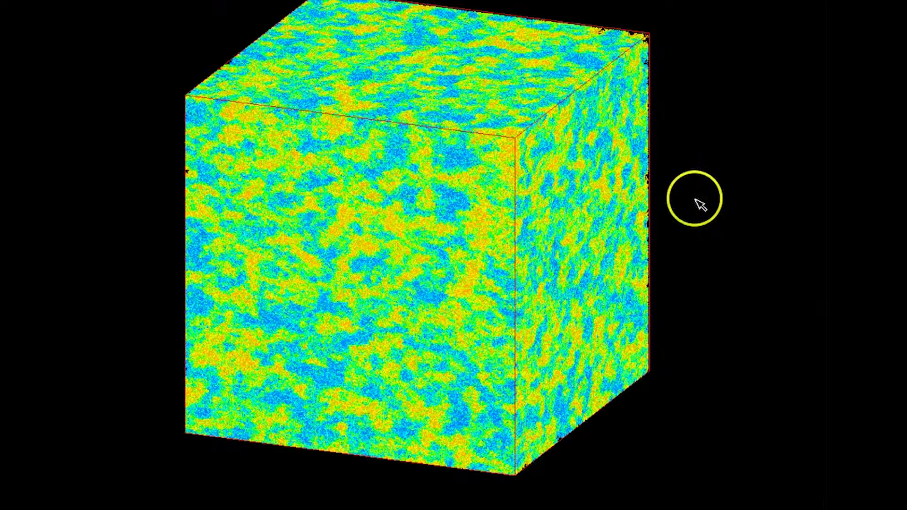
# Step: Zoom in and out on the voxel cube to inspect its individual blocks
pyautogui.scroll(5, 389, 209)
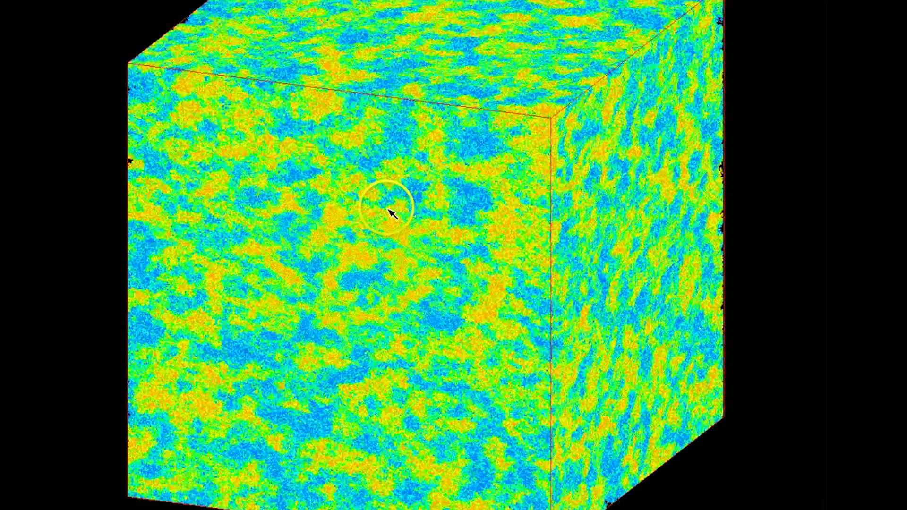
pyautogui.scroll(5, 411, 196)
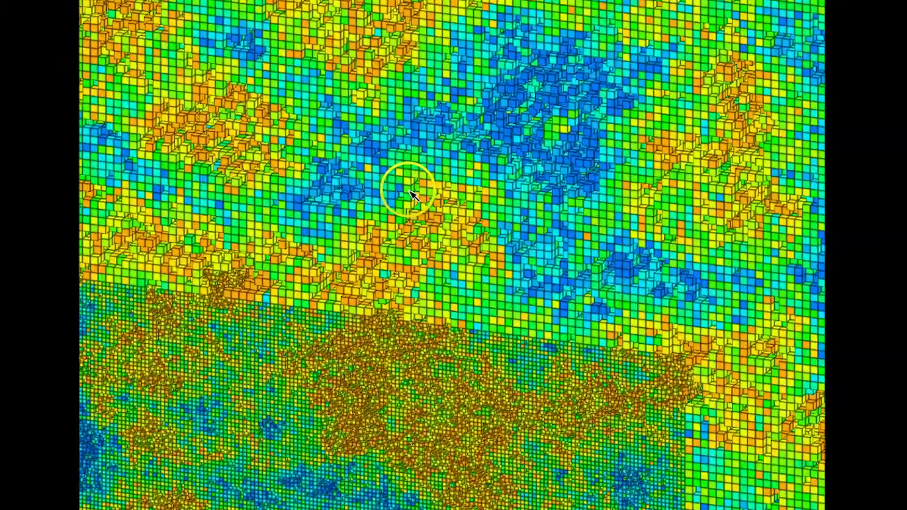
pyautogui.scroll(3, 401, 205)
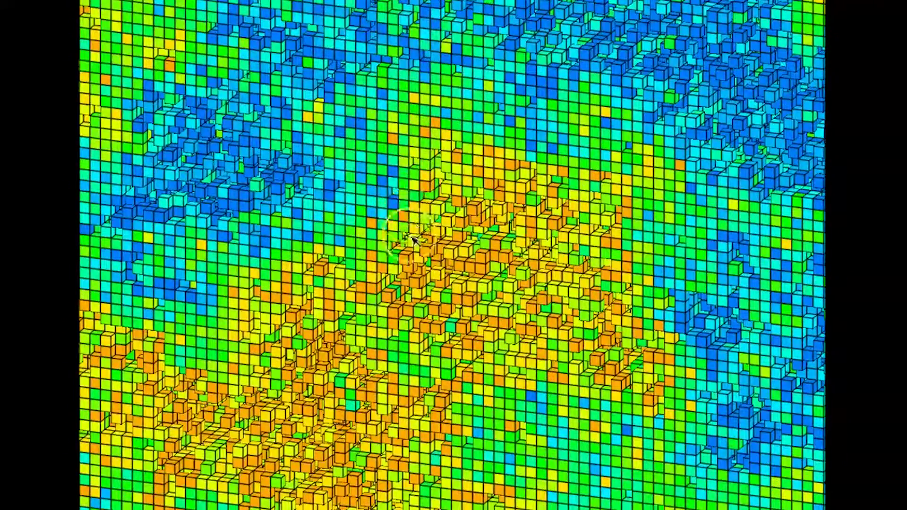
pyautogui.scroll(3, 468, 307)
pyautogui.scroll(-6, 364, 300)
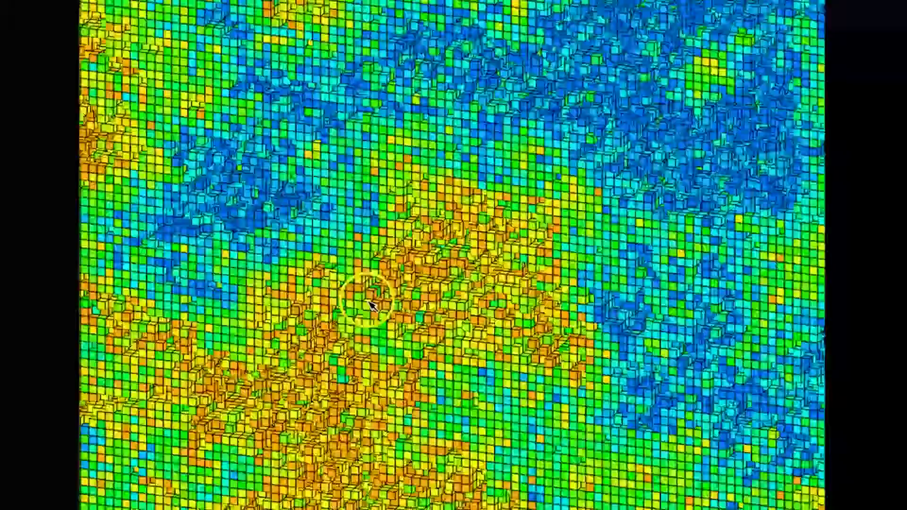
pyautogui.scroll(-6, 352, 306)
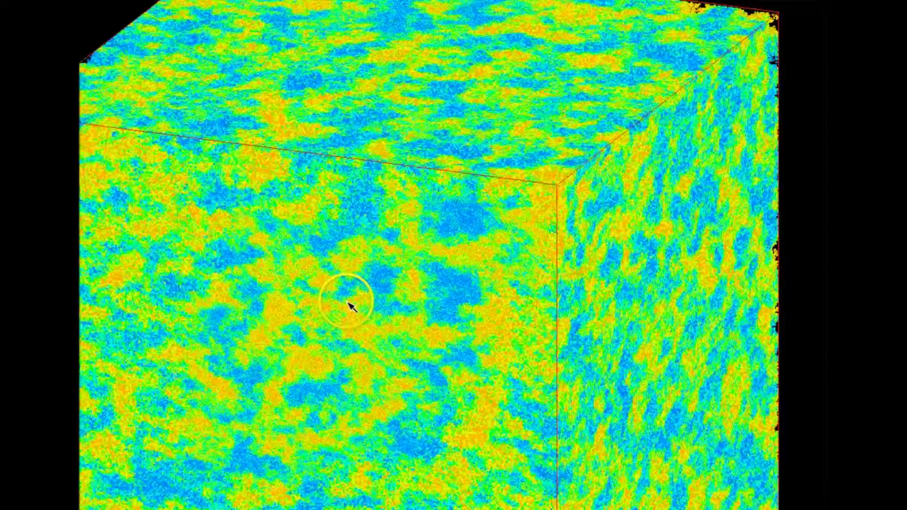
pyautogui.scroll(5, 676, 263)
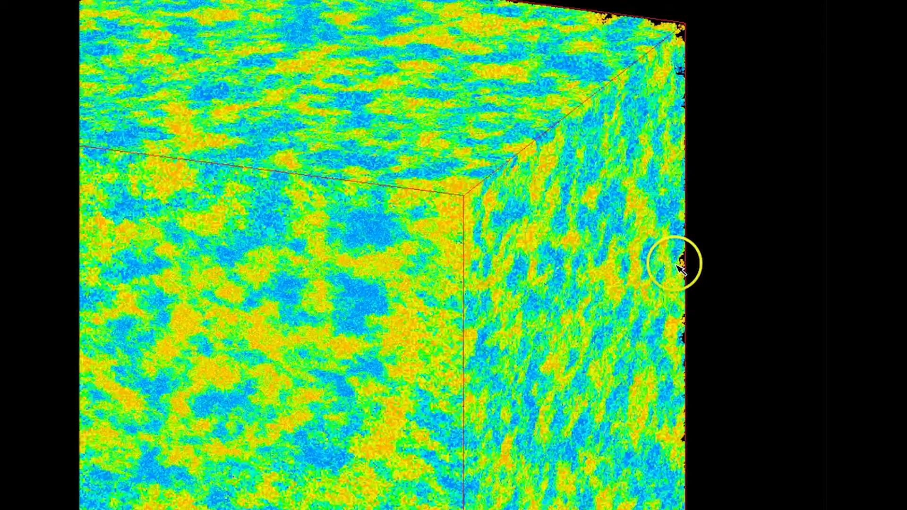
pyautogui.scroll(3, 689, 265)
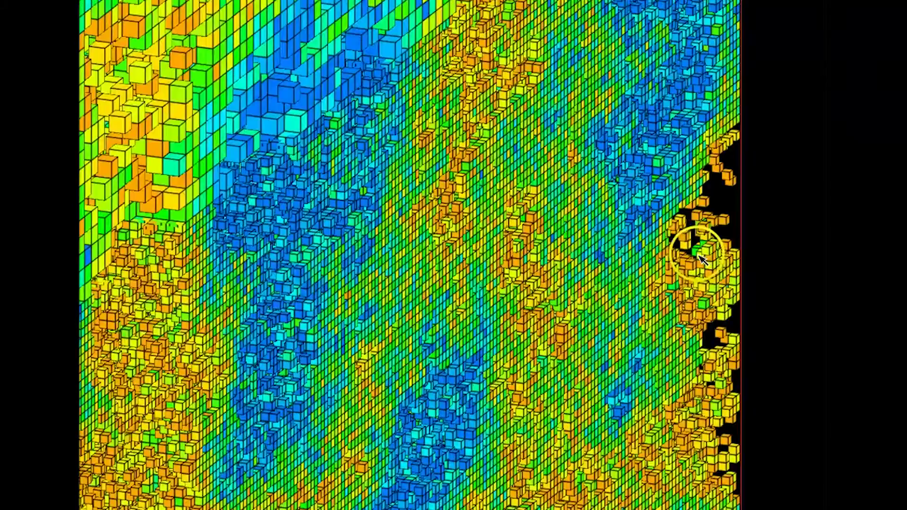
pyautogui.scroll(3, 684, 263)
pyautogui.scroll(2, 685, 263)
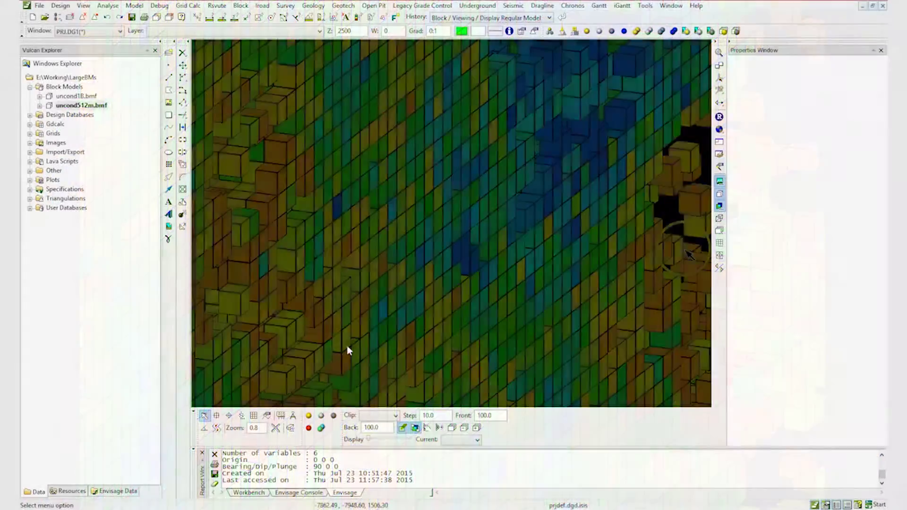
pyautogui.scroll(3, 305, 433)
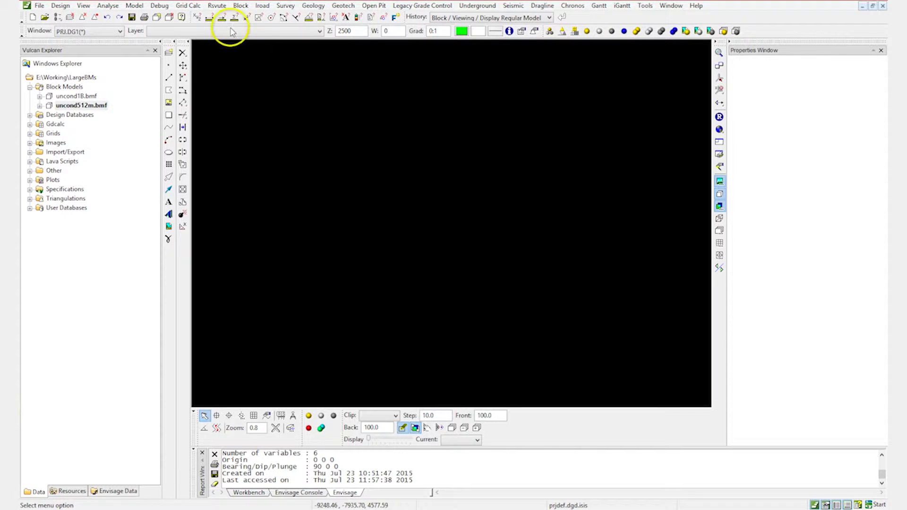
# Step: Display uncond512m.bmf as a regular model cube coloured by gradevar1
pyautogui.click(241, 5)
pyautogui.moveTo(305, 91)
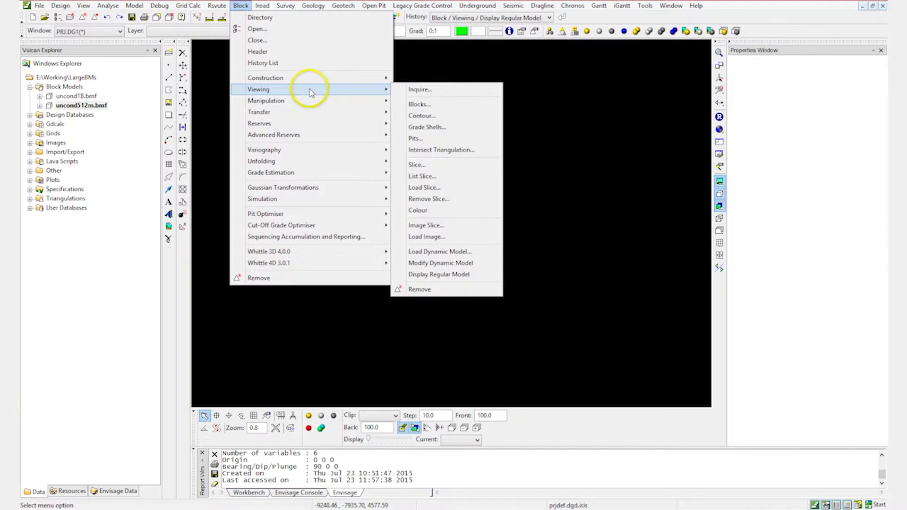
pyautogui.click(461, 274)
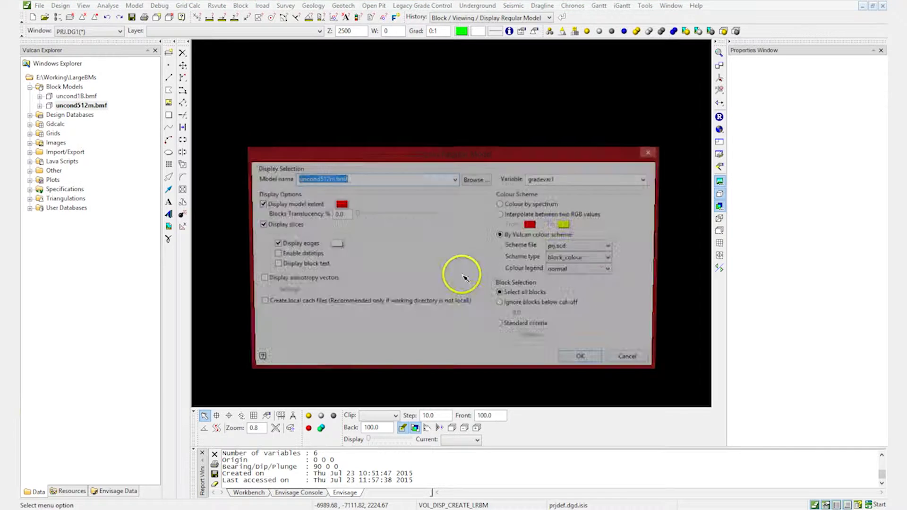
pyautogui.click(574, 351)
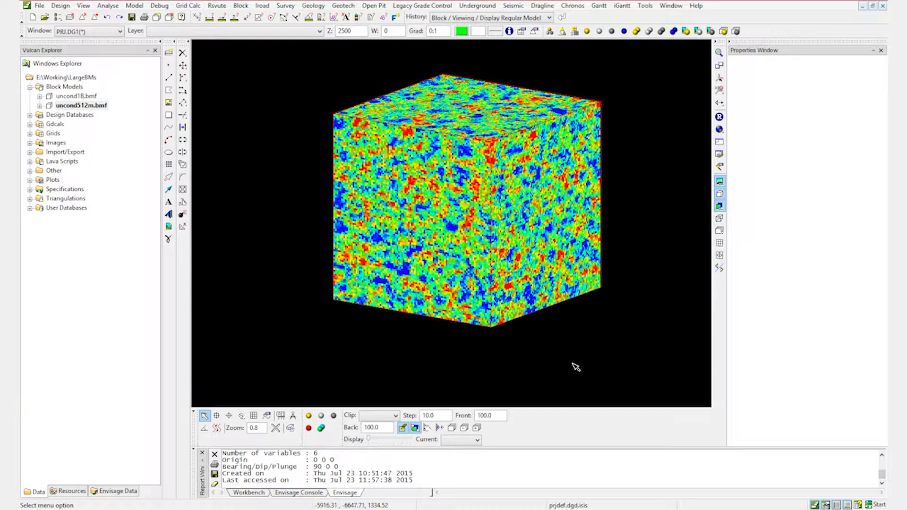
pyautogui.click(720, 77)
# Step: Set the rotation centre on the cube and rotate the view around it
pyautogui.click(511, 120)
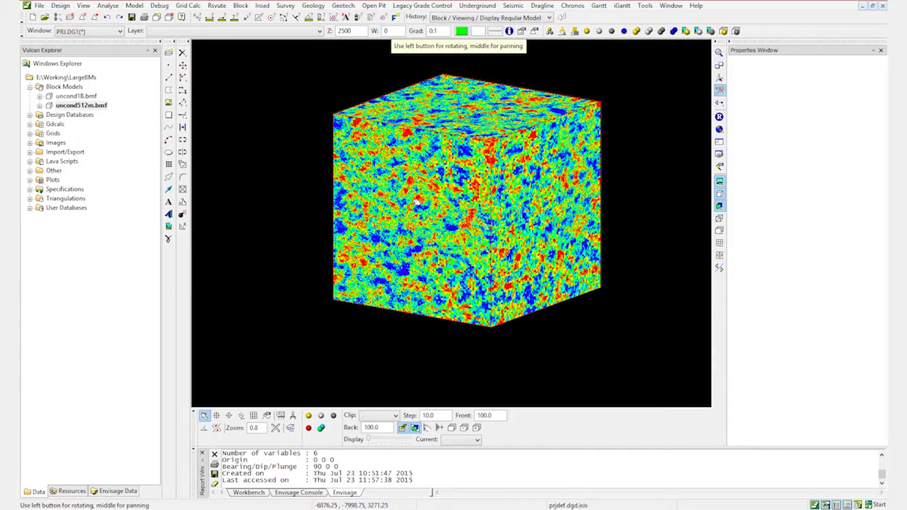
pyautogui.moveTo(418, 202)
pyautogui.mouseDown()
pyautogui.moveTo(468, 210)
pyautogui.moveTo(412, 188)
pyautogui.moveTo(408, 196)
pyautogui.mouseUp()
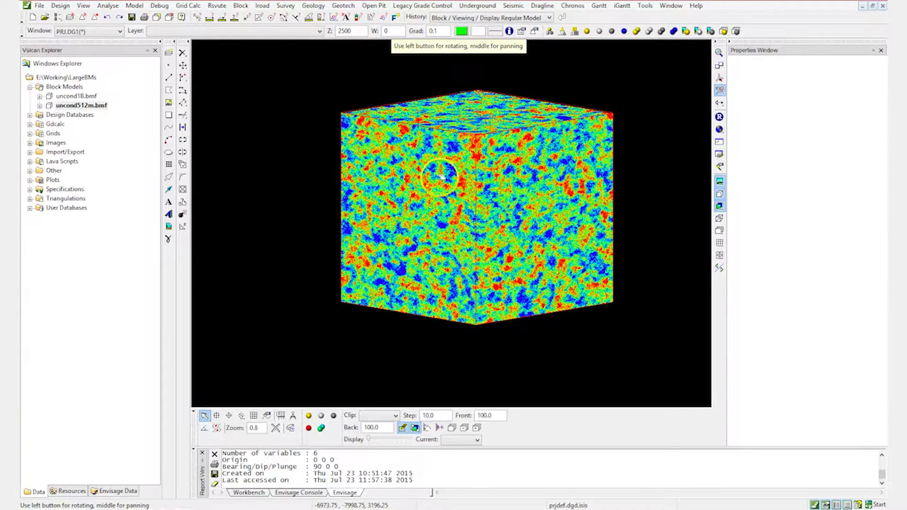
pyautogui.scroll(-8, 435, 190)
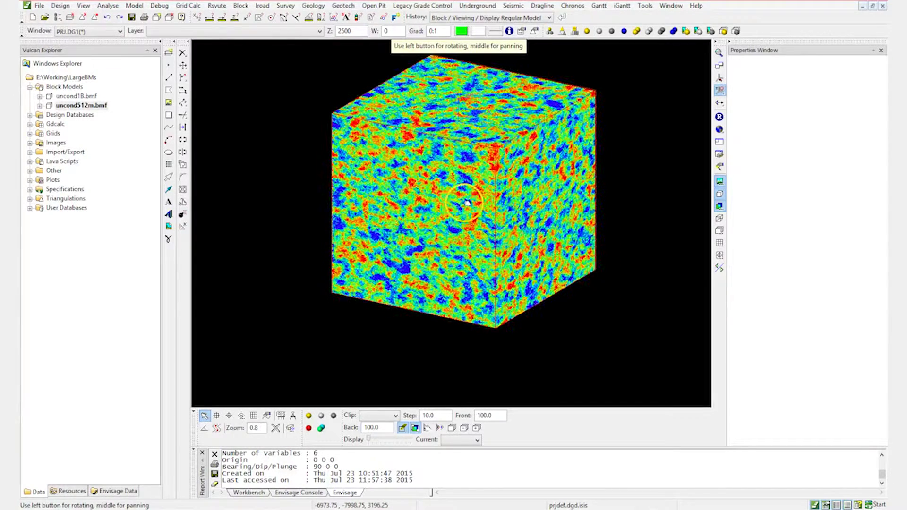
pyautogui.scroll(6, 468, 203)
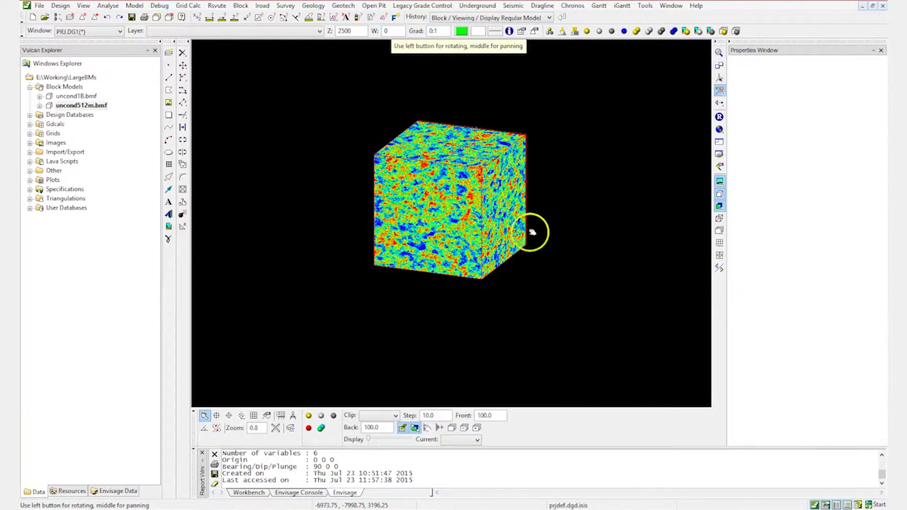
pyautogui.rightClick(574, 211)
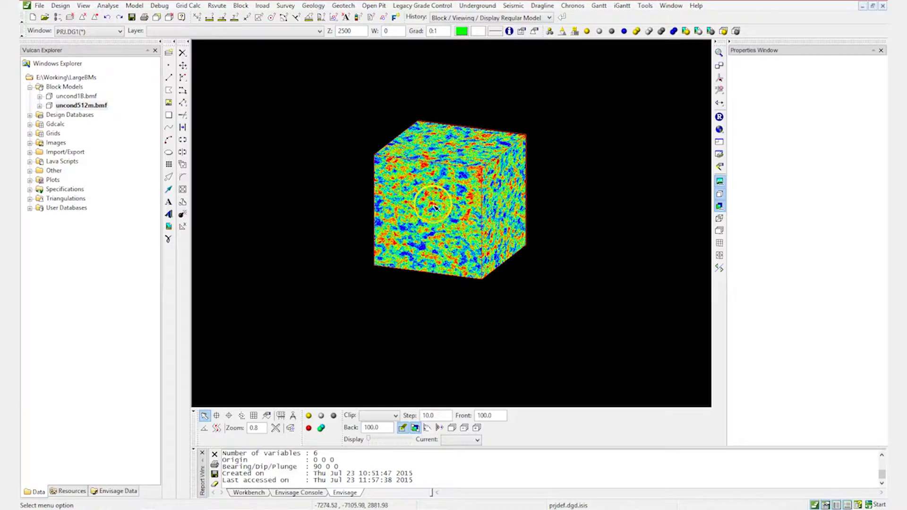
# Step: Zoom close to inspect individual blocks, then zoom back out and turn the cube left
pyautogui.scroll(6, 433, 207)
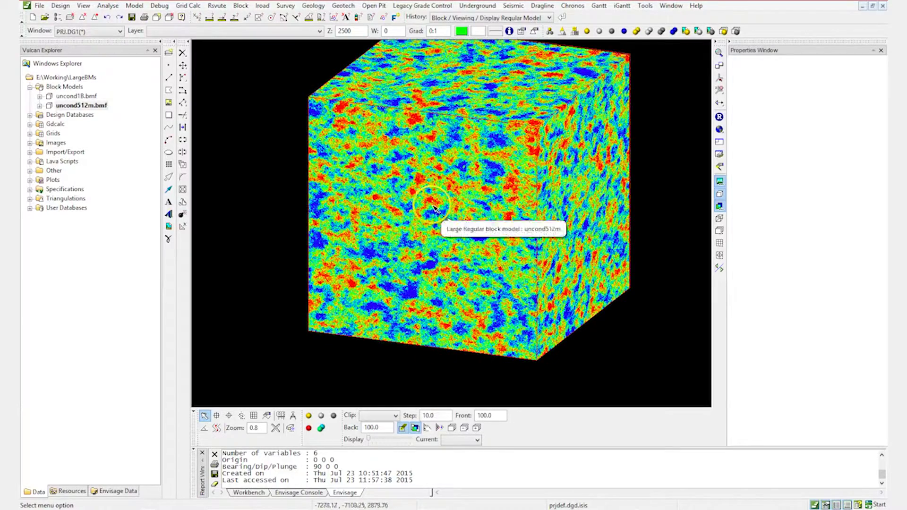
pyautogui.scroll(10, 433, 208)
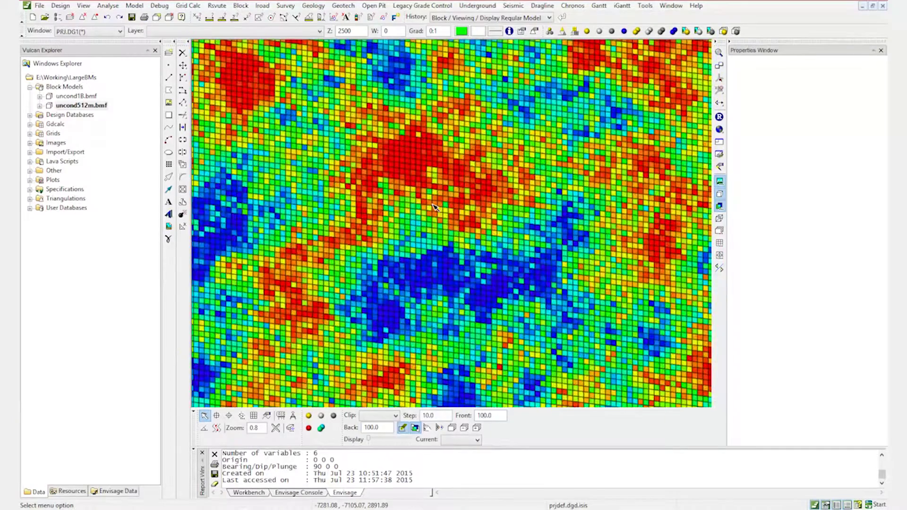
pyautogui.scroll(4, 433, 208)
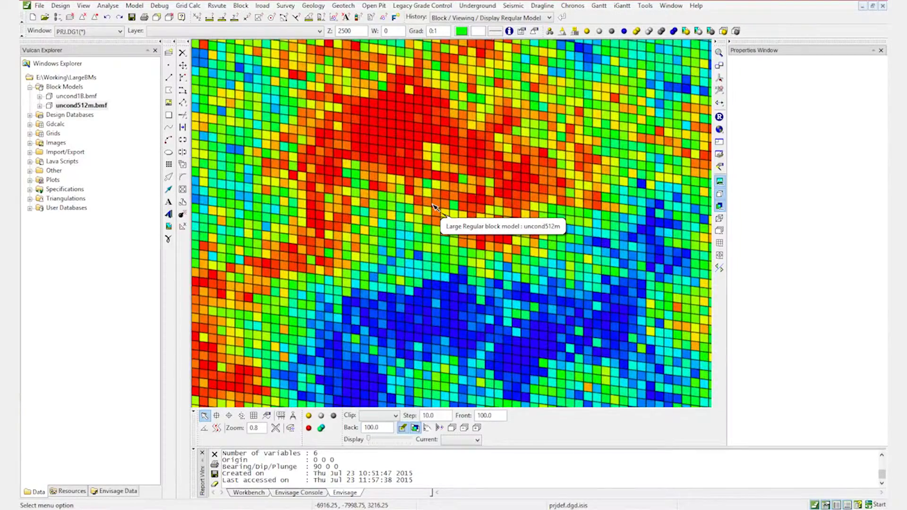
pyautogui.scroll(8, 433, 207)
pyautogui.scroll(3, 434, 208)
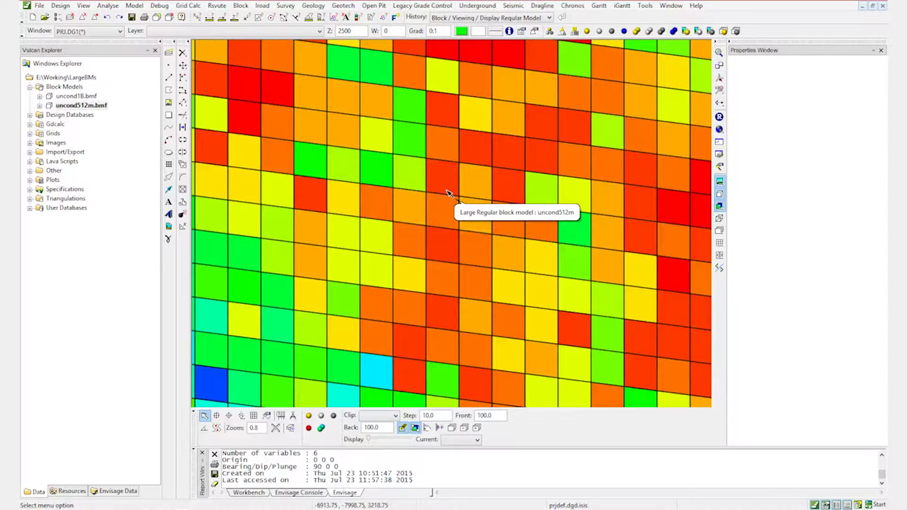
pyautogui.scroll(-10, 427, 203)
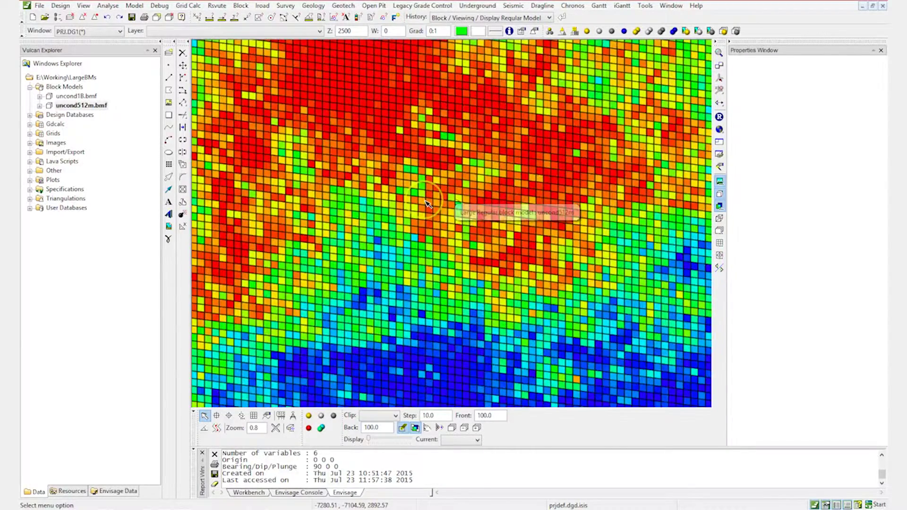
pyautogui.scroll(-5, 427, 203)
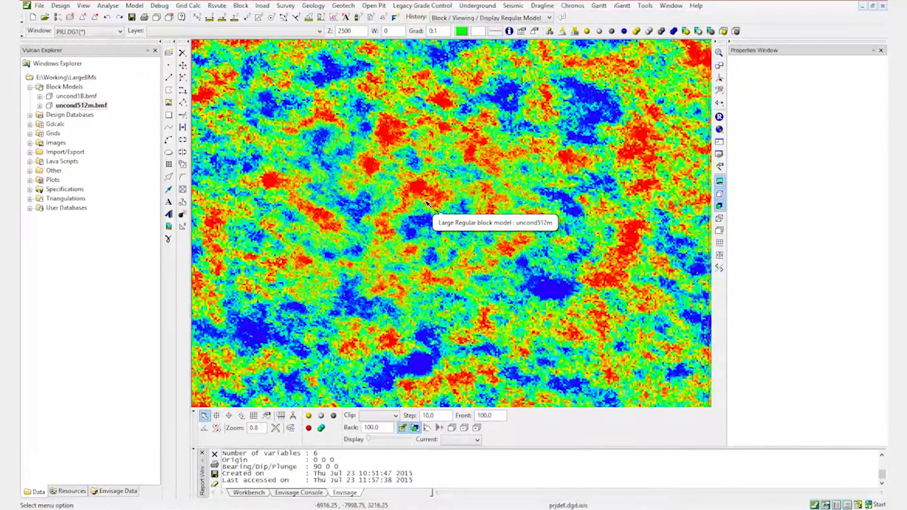
pyautogui.scroll(-3, 427, 203)
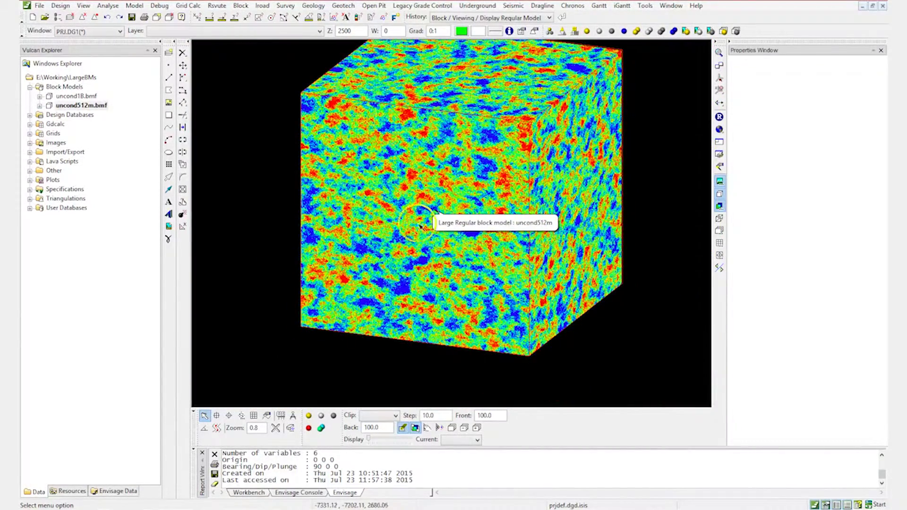
pyautogui.moveTo(668, 237); pyautogui.dragTo(628, 240)
# Step: Enable dynamic cutoff with an upper value of 1.0 and a lower value of -1.0
pyautogui.click(522, 263)
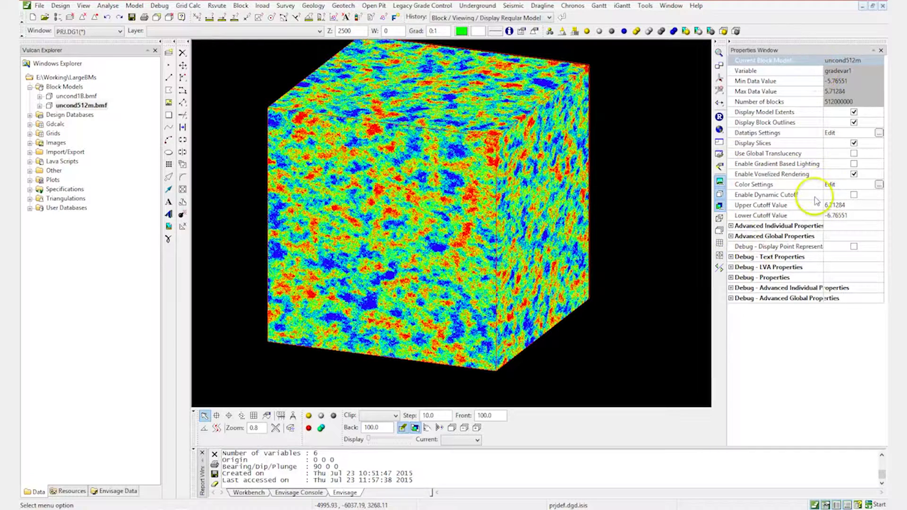
pyautogui.click(855, 195)
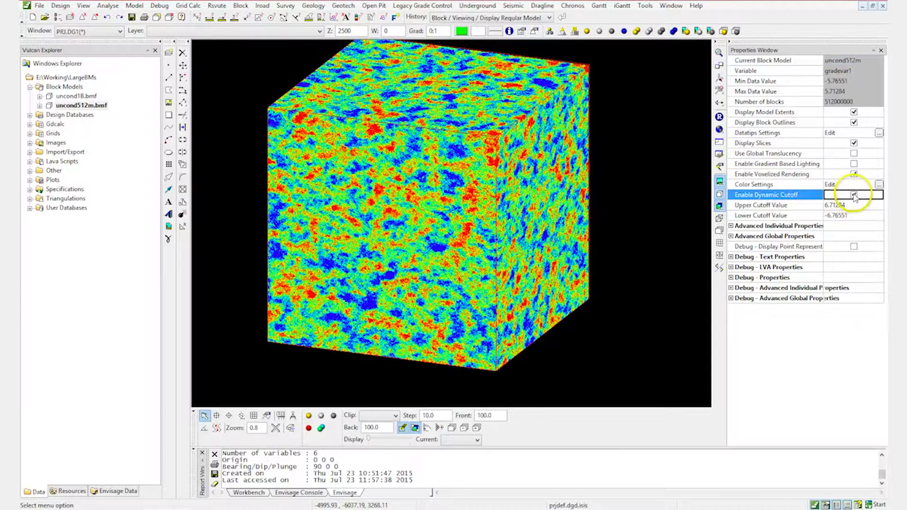
pyautogui.click(854, 207)
pyautogui.doubleClick(855, 209)
pyautogui.write('1')
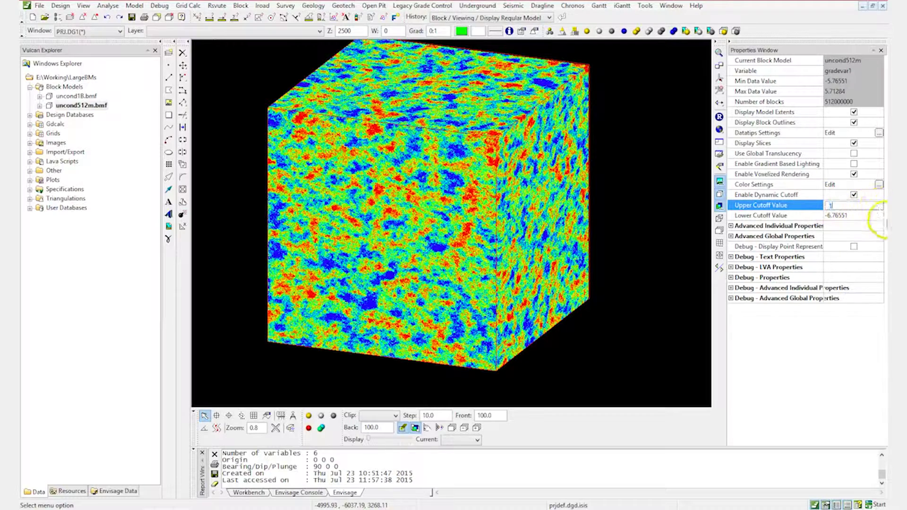
pyautogui.click(851, 217)
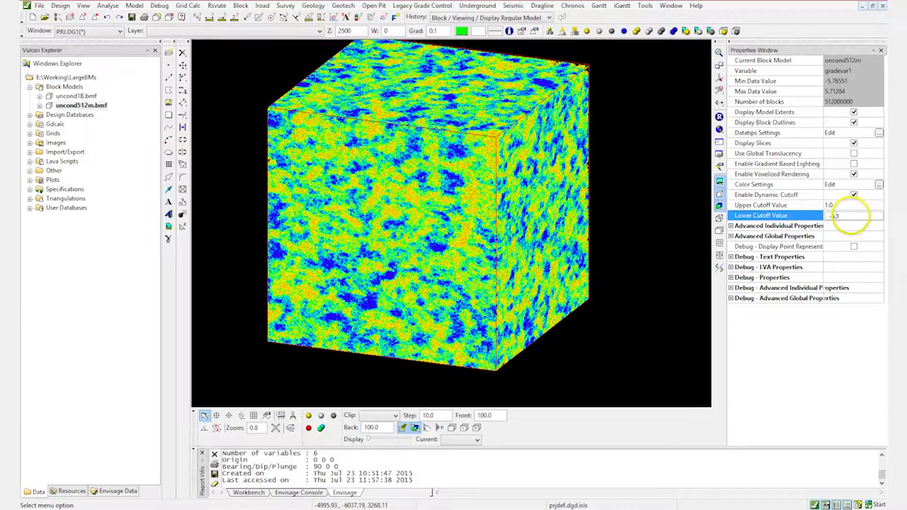
pyautogui.write('-1')
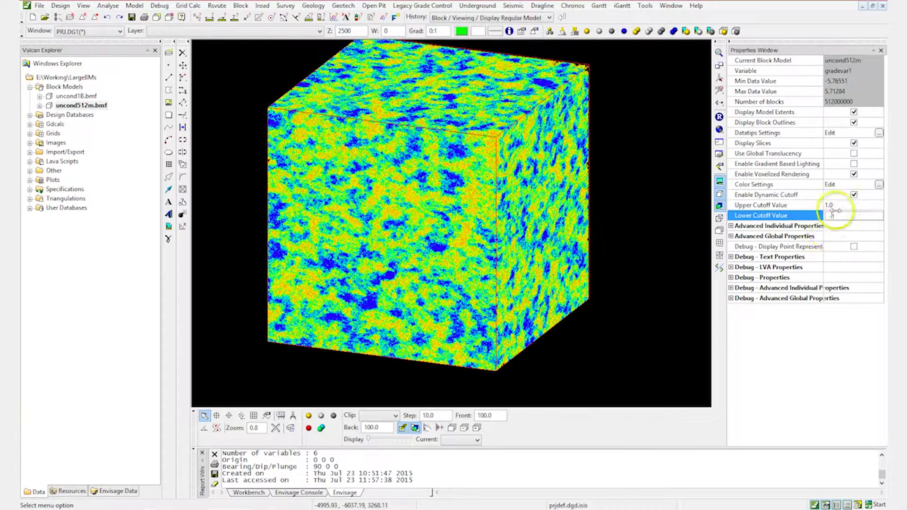
pyautogui.click(846, 205)
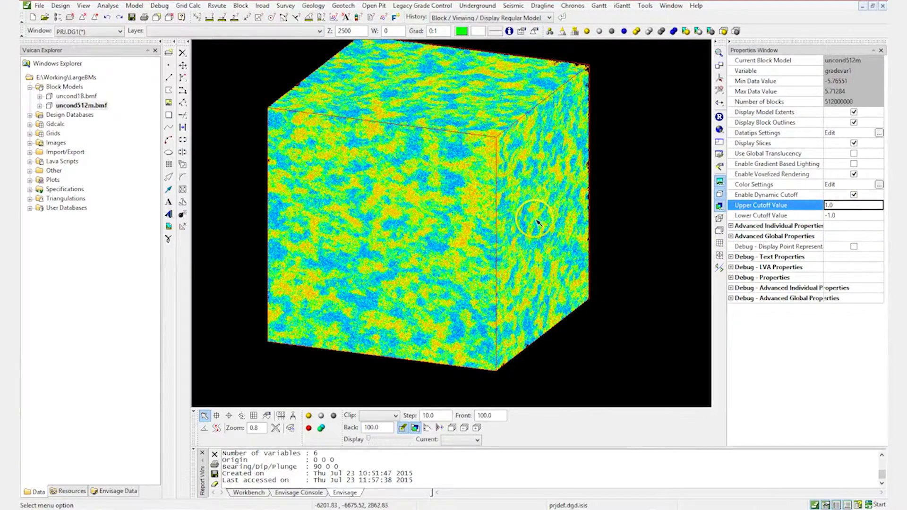
pyautogui.click(629, 183)
pyautogui.scroll(5, 410, 188)
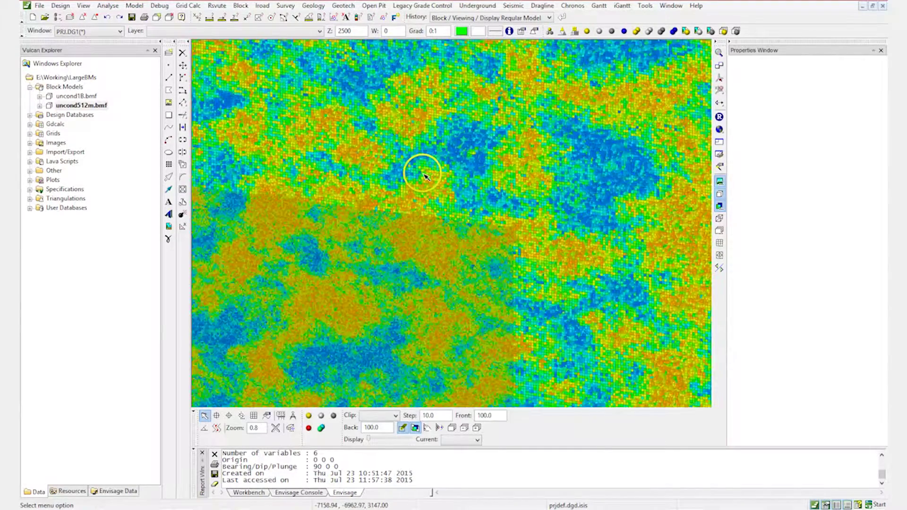
pyautogui.scroll(2, 418, 184)
pyautogui.scroll(-4, 384, 253)
pyautogui.scroll(-3, 384, 253)
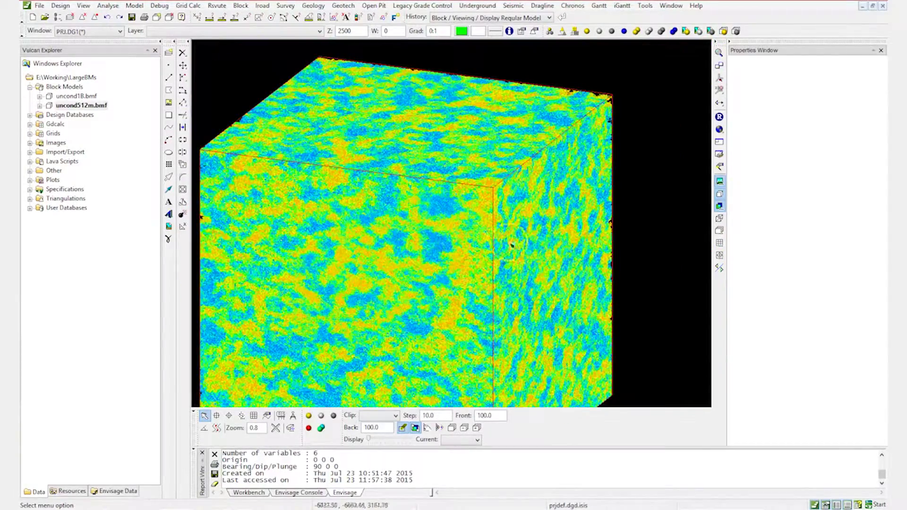
pyautogui.scroll(4, 608, 226)
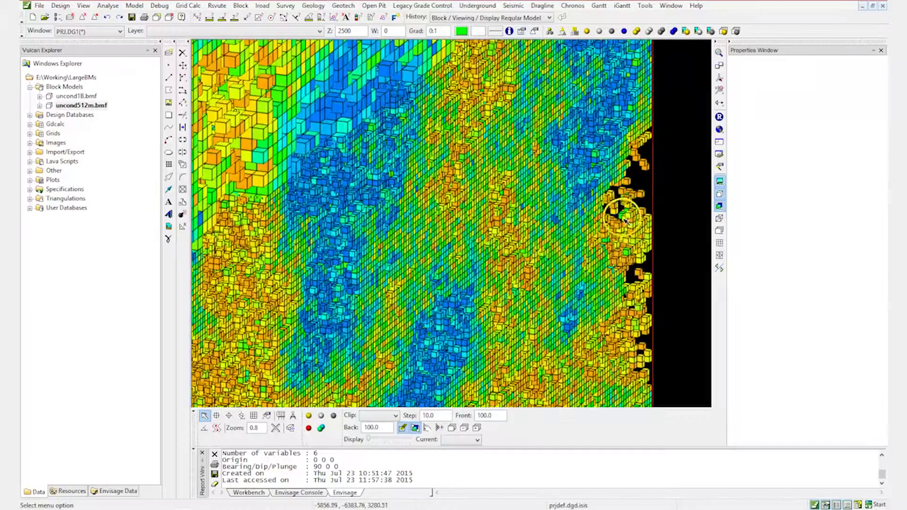
pyautogui.scroll(1, 615, 220)
pyautogui.scroll(-4, 615, 218)
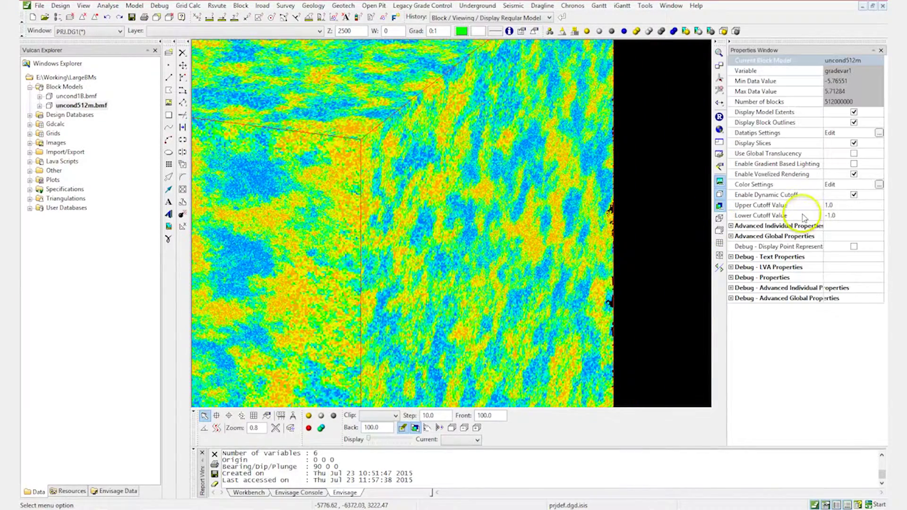
# Step: Change the model's colour legend to ebv100
pyautogui.click(880, 185)
pyautogui.click(880, 184)
pyautogui.click(482, 291)
pyautogui.click(457, 302)
pyautogui.click(434, 314)
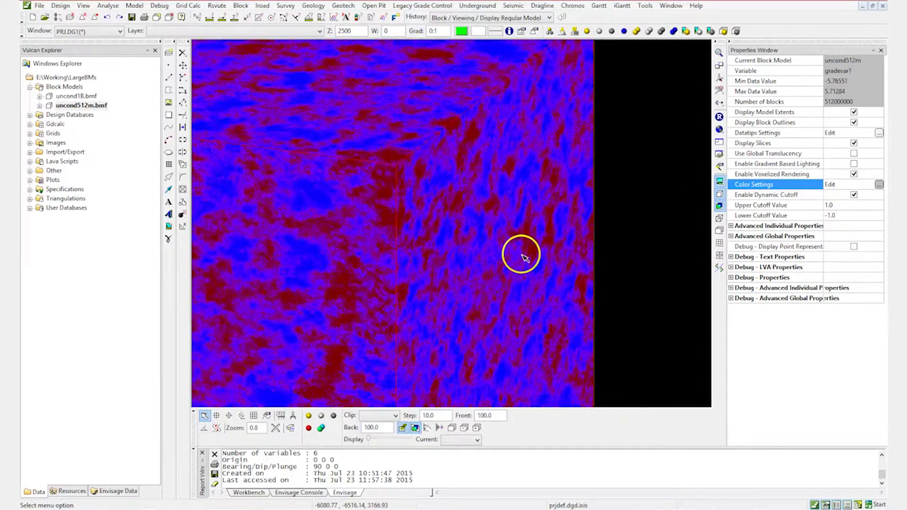
# Step: Turn off the dynamic cutoff on the block model
pyautogui.scroll(-3, 524, 257)
pyautogui.scroll(5, 544, 156)
pyautogui.scroll(-5, 567, 156)
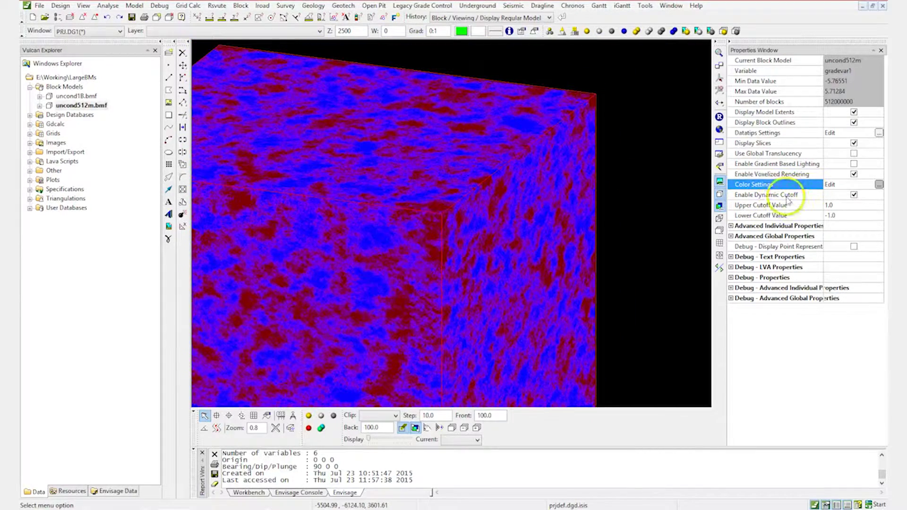
pyautogui.click(855, 195)
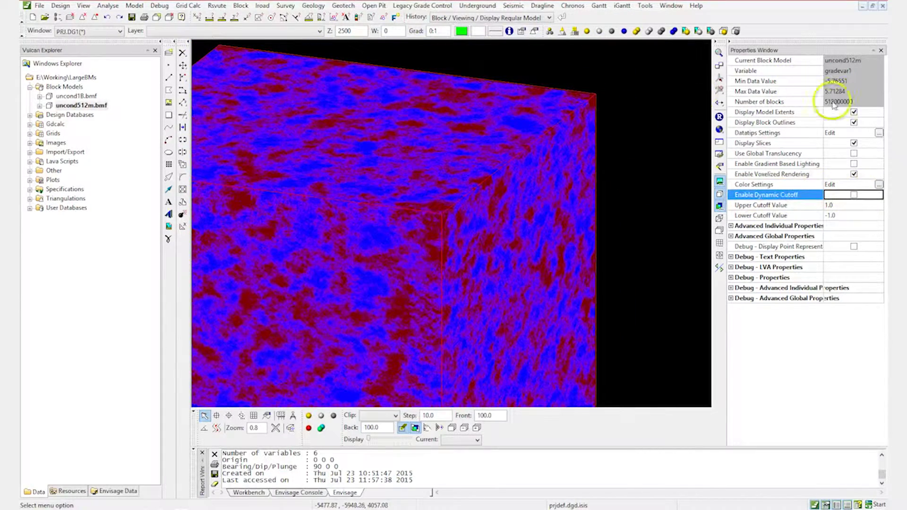
# Step: Set the datatips identifier to 'grade'
pyautogui.click(880, 136)
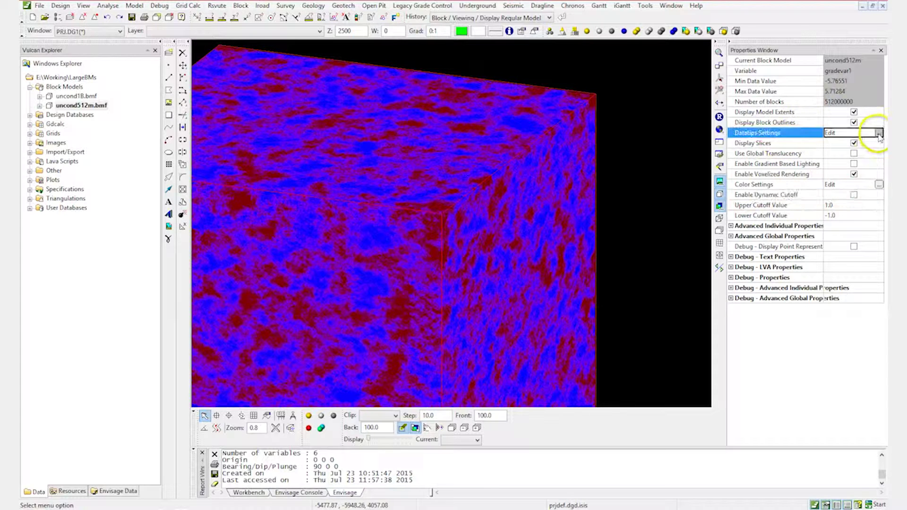
pyautogui.click(879, 135)
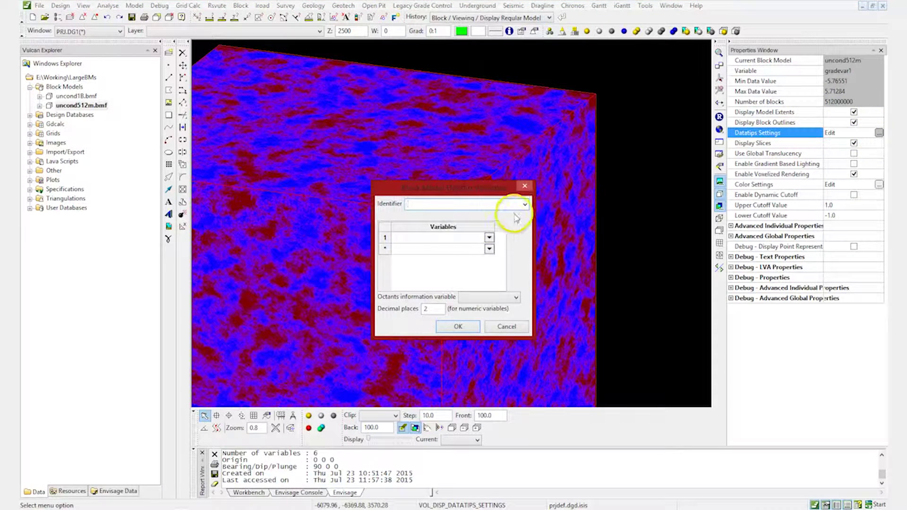
pyautogui.click(525, 206)
pyautogui.click(520, 214)
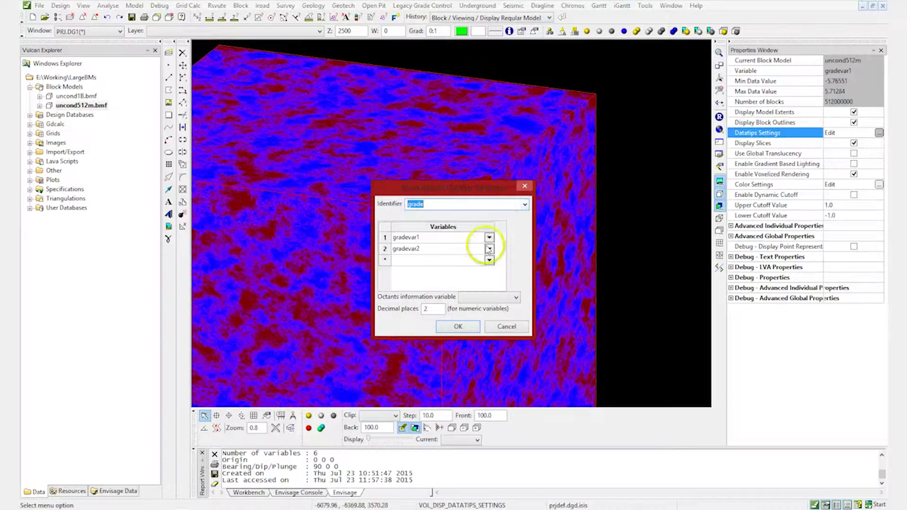
pyautogui.click(461, 326)
# Step: Zoom in to check a block's gradevar1 and gradevar2 datatip, then zoom back out
pyautogui.scroll(5, 525, 203)
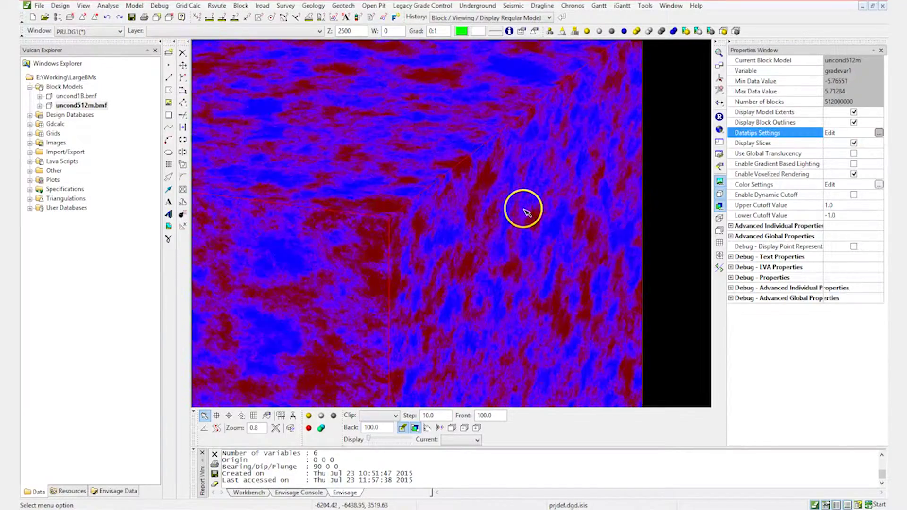
pyautogui.scroll(4, 533, 201)
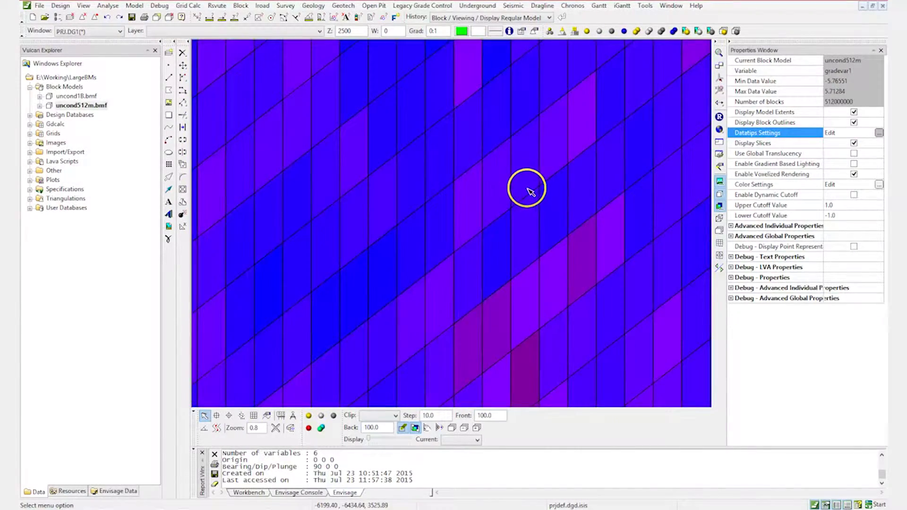
pyautogui.moveTo(529, 185)
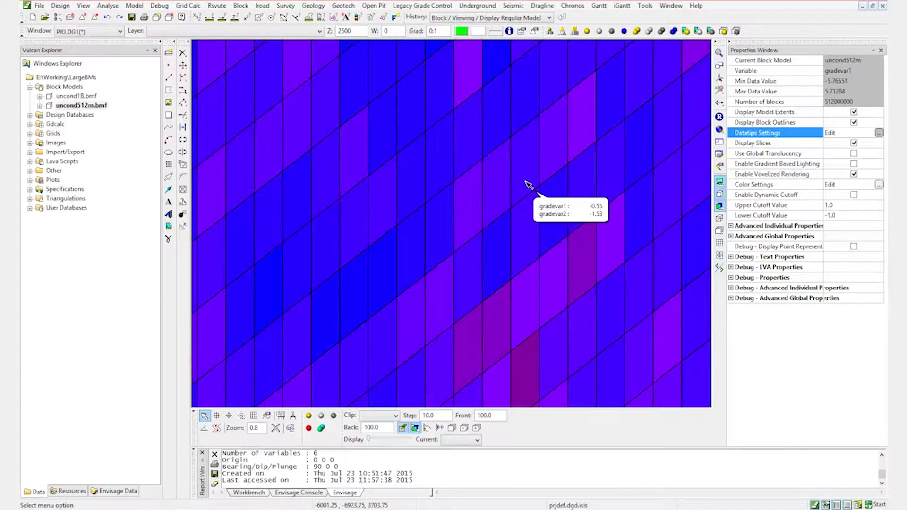
pyautogui.scroll(-8, 529, 185)
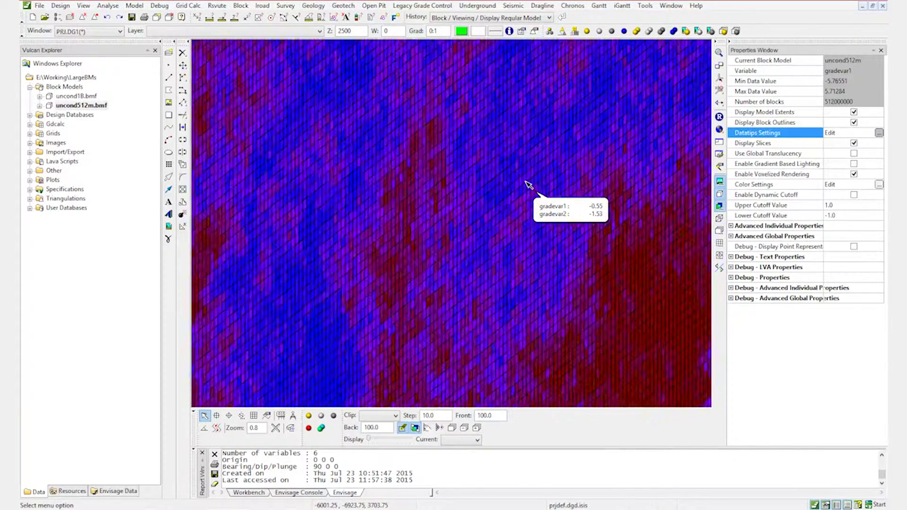
pyautogui.scroll(-3, 530, 185)
pyautogui.click(634, 180)
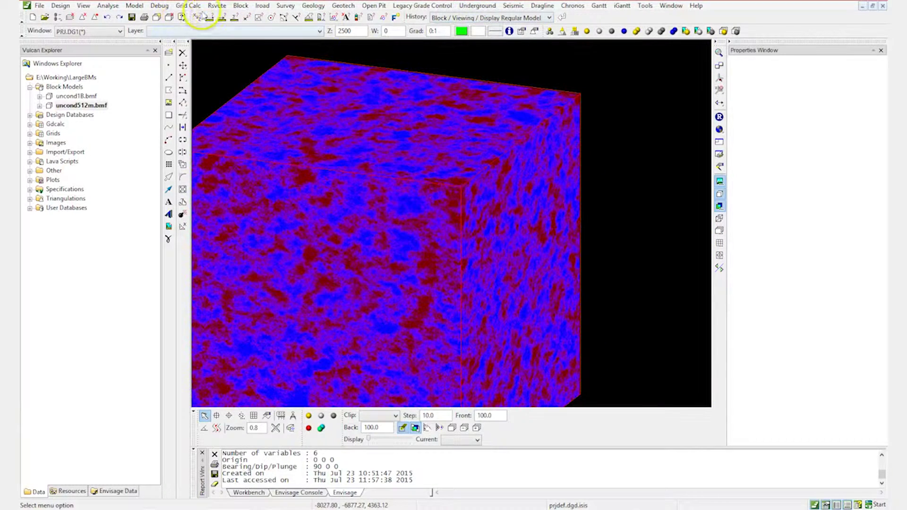
# Step: Display the smaller uncond1B.bmf block model as a regular model cube
pyautogui.click(240, 6)
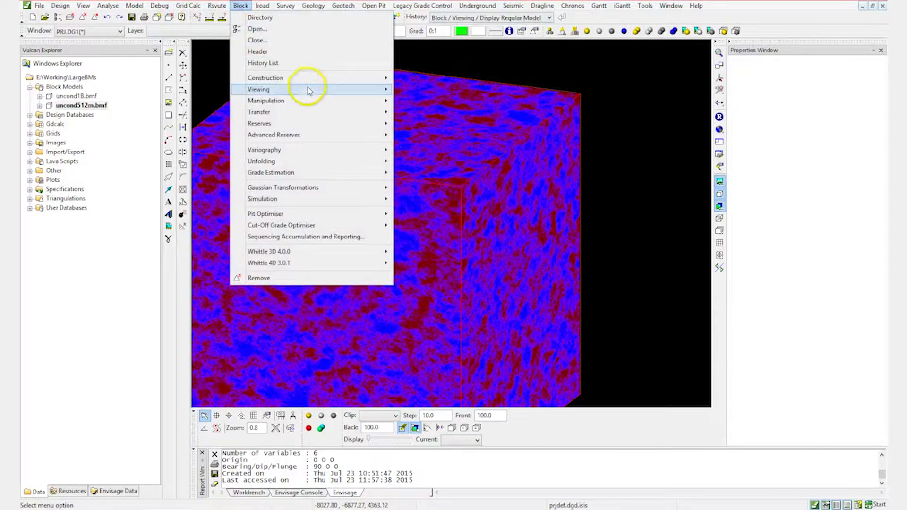
pyautogui.moveTo(308, 91)
pyautogui.click(428, 276)
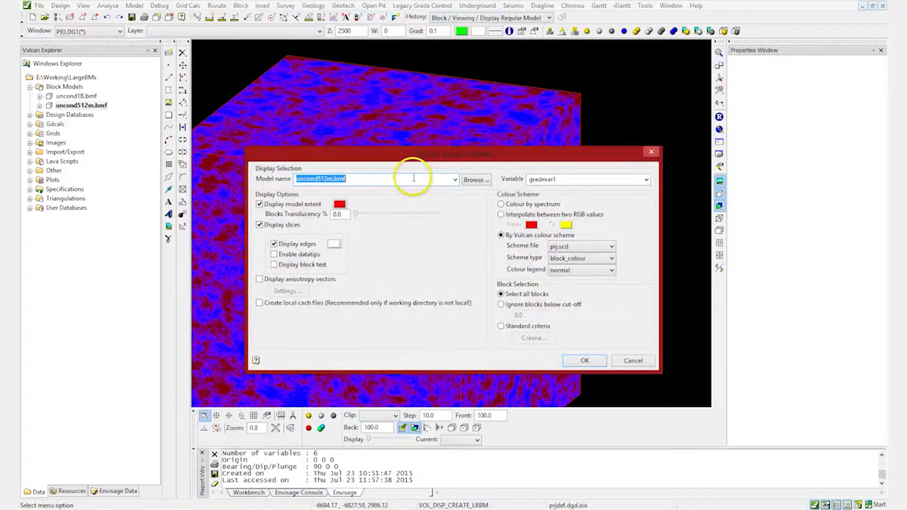
pyautogui.click(455, 179)
pyautogui.click(448, 192)
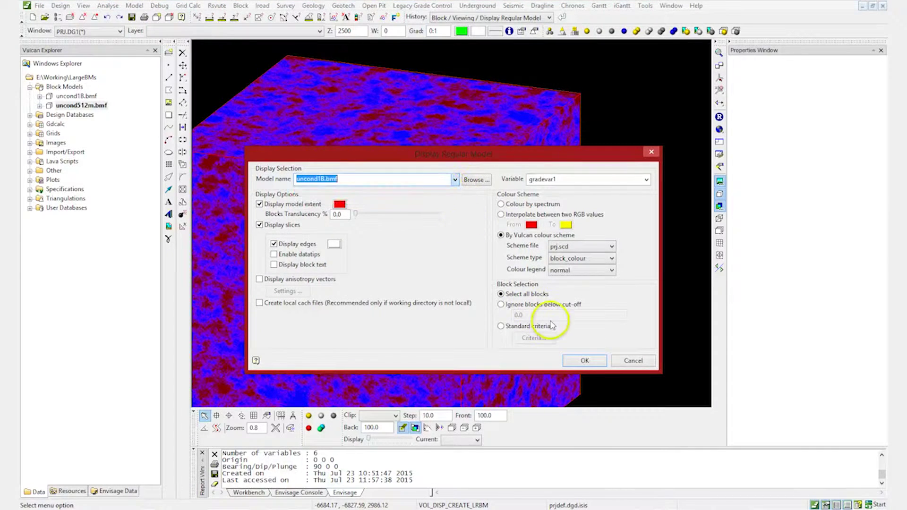
pyautogui.click(586, 362)
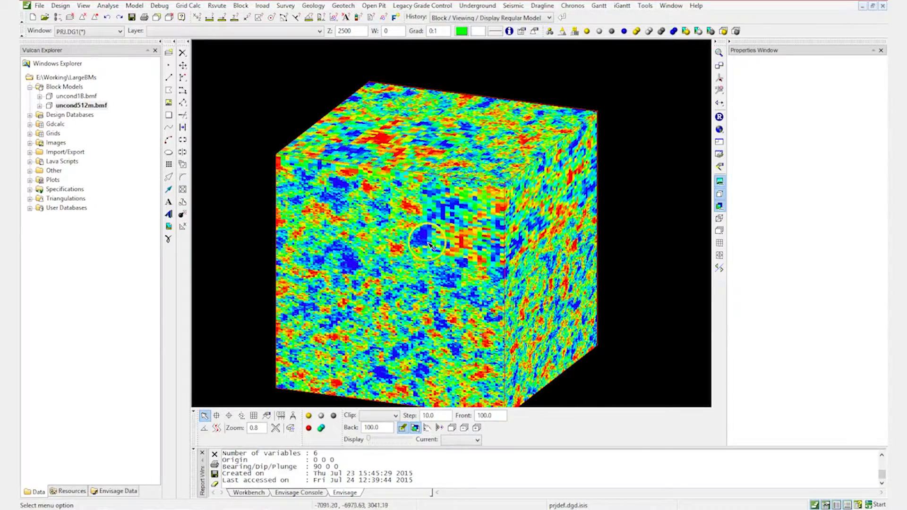
# Step: Check a block's datatip (gradevar1 -1.81, gradevar2 0.45), then set the rotation centre on the cube
pyautogui.scroll(10, 428, 243)
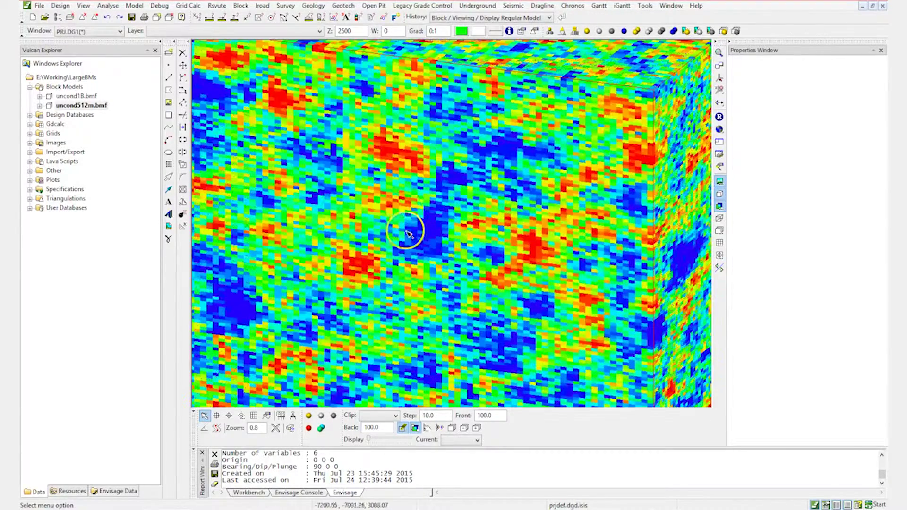
pyautogui.scroll(5, 413, 209)
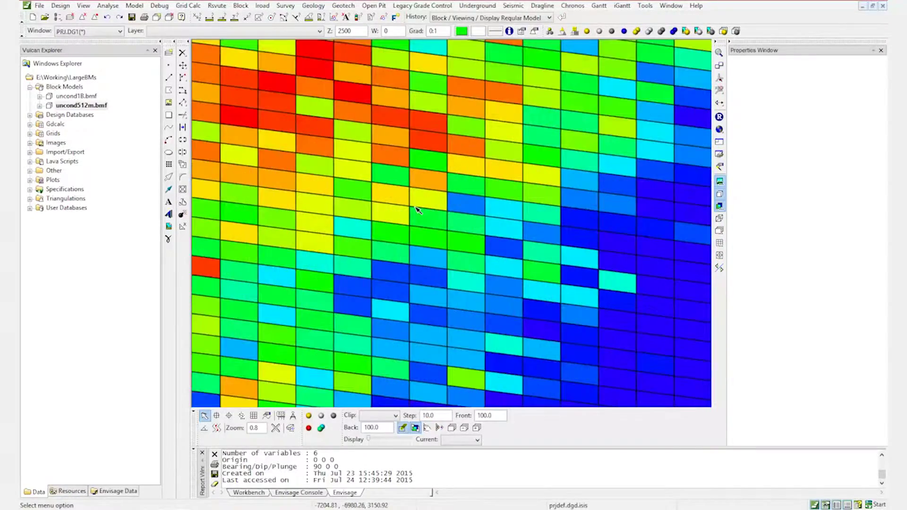
pyautogui.scroll(5, 417, 210)
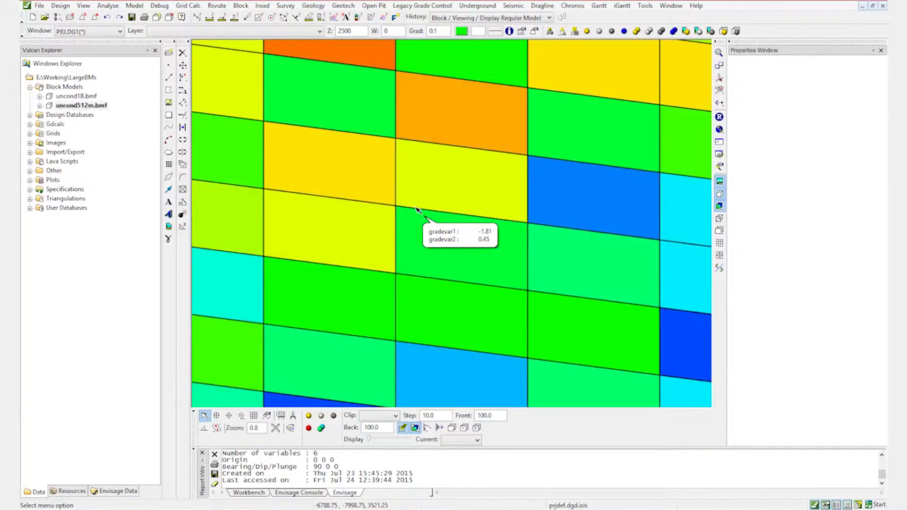
pyautogui.scroll(-10, 417, 209)
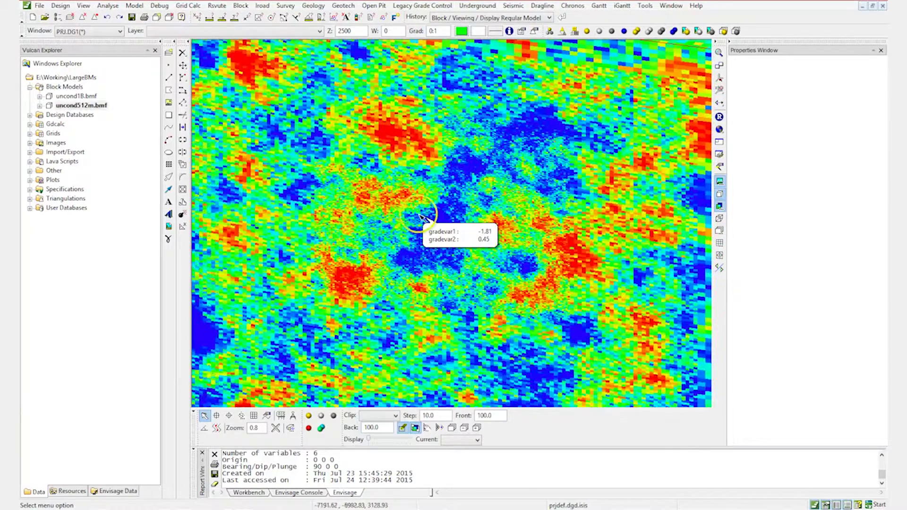
pyautogui.scroll(-3, 418, 225)
pyautogui.scroll(-5, 413, 231)
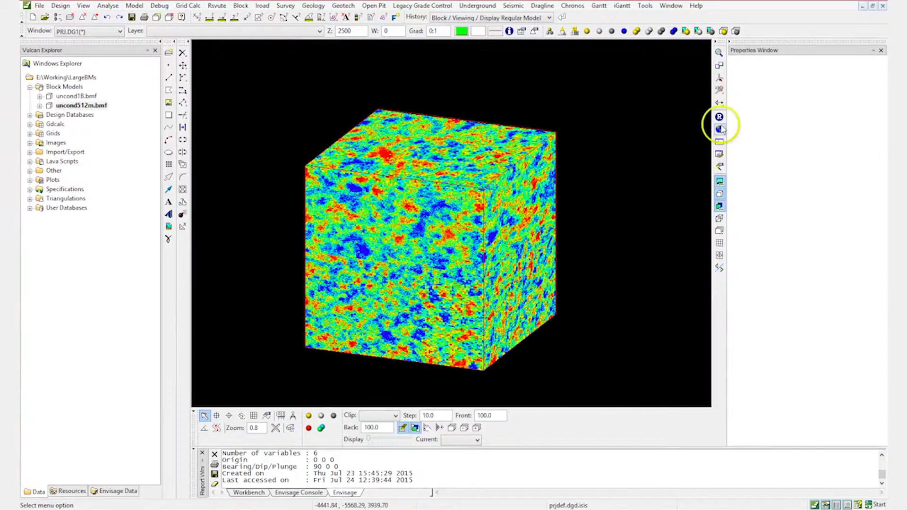
pyautogui.click(719, 77)
pyautogui.click(414, 218)
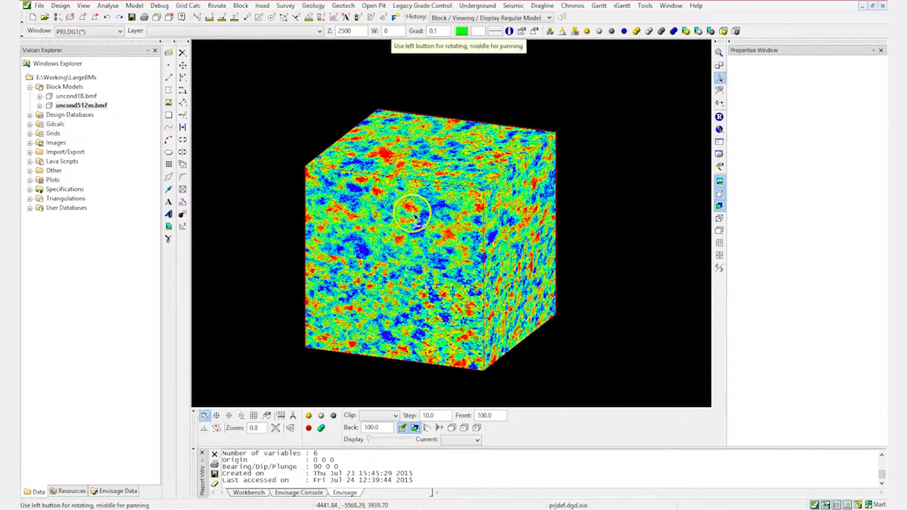